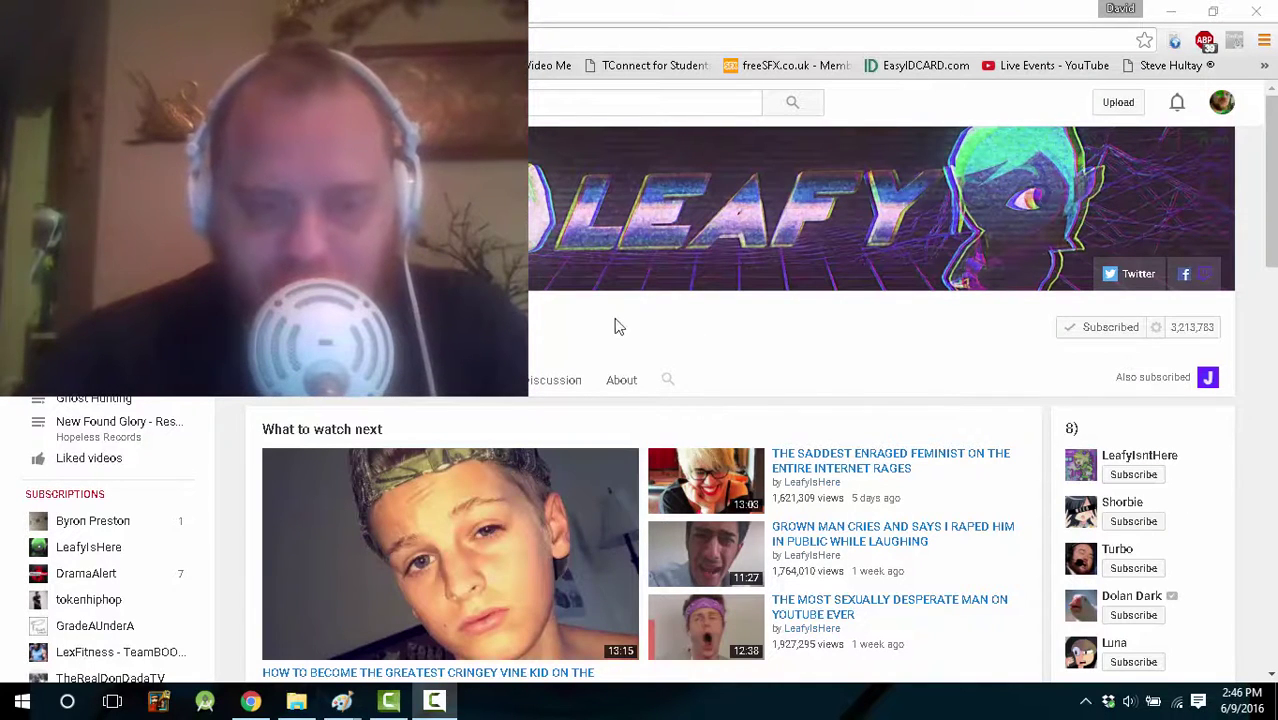
pyautogui.scroll(-1, 805, 350)
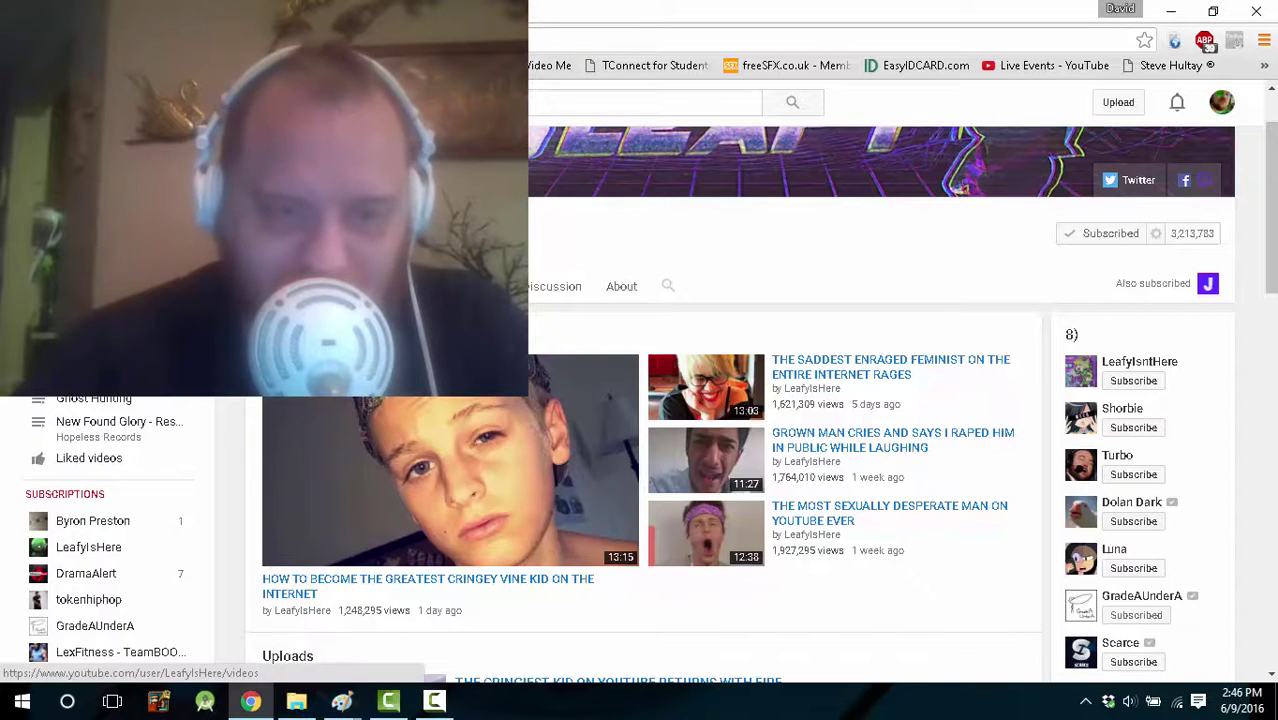
# Step: Open the Videos tab on the LeafyIsHere channel page
pyautogui.click(300, 286)
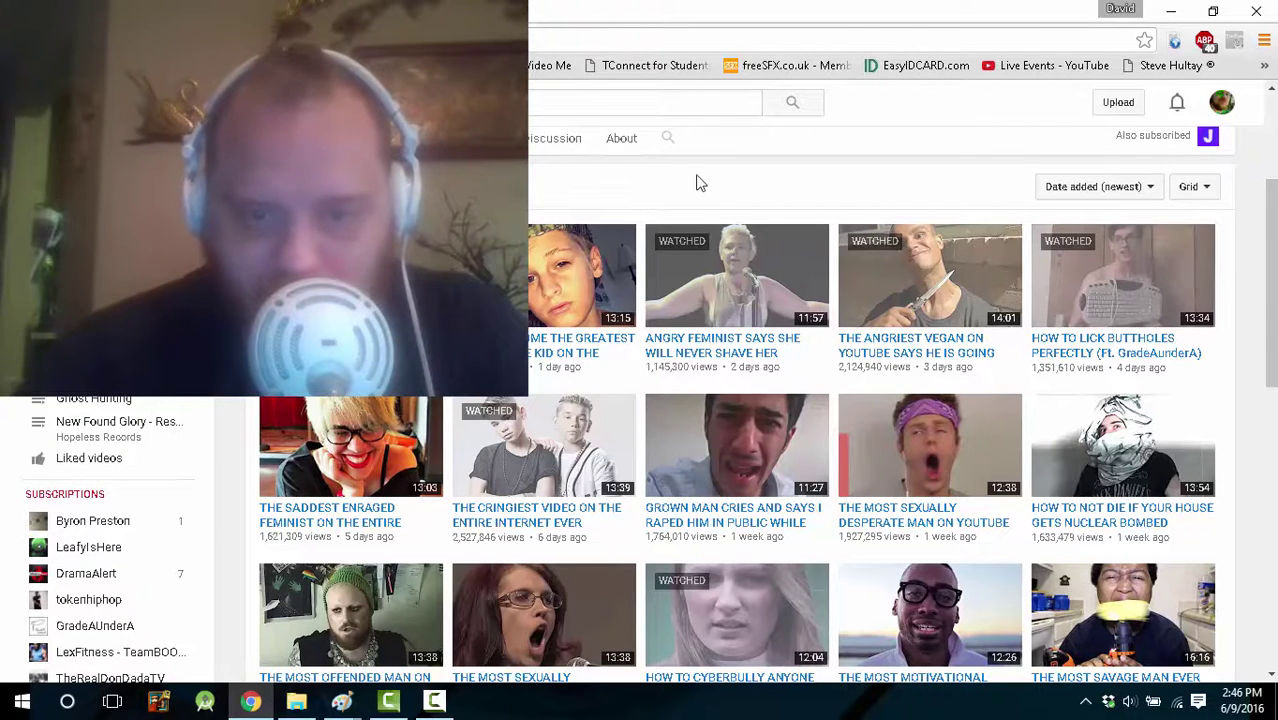
pyautogui.scroll(-1, 780, 300)
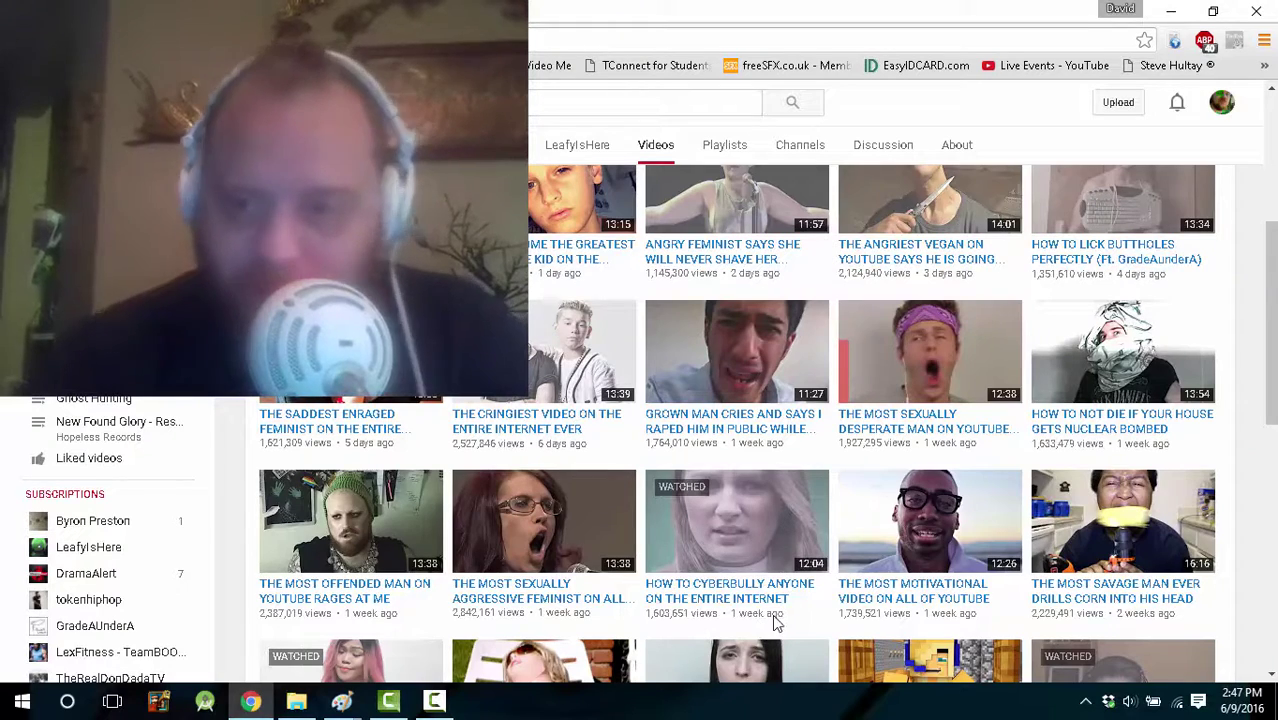
pyautogui.scroll(2, 762, 630)
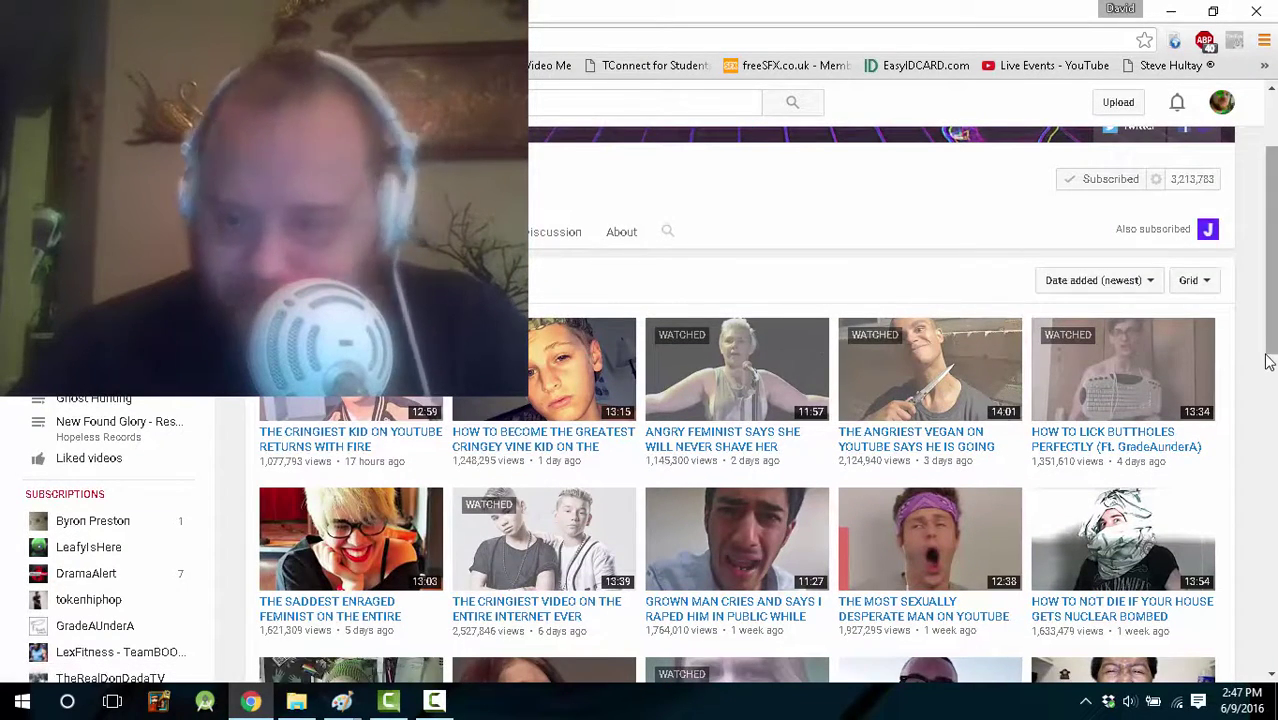
pyautogui.scroll(-2, 1100, 350)
pyautogui.scroll(1, 1186, 353)
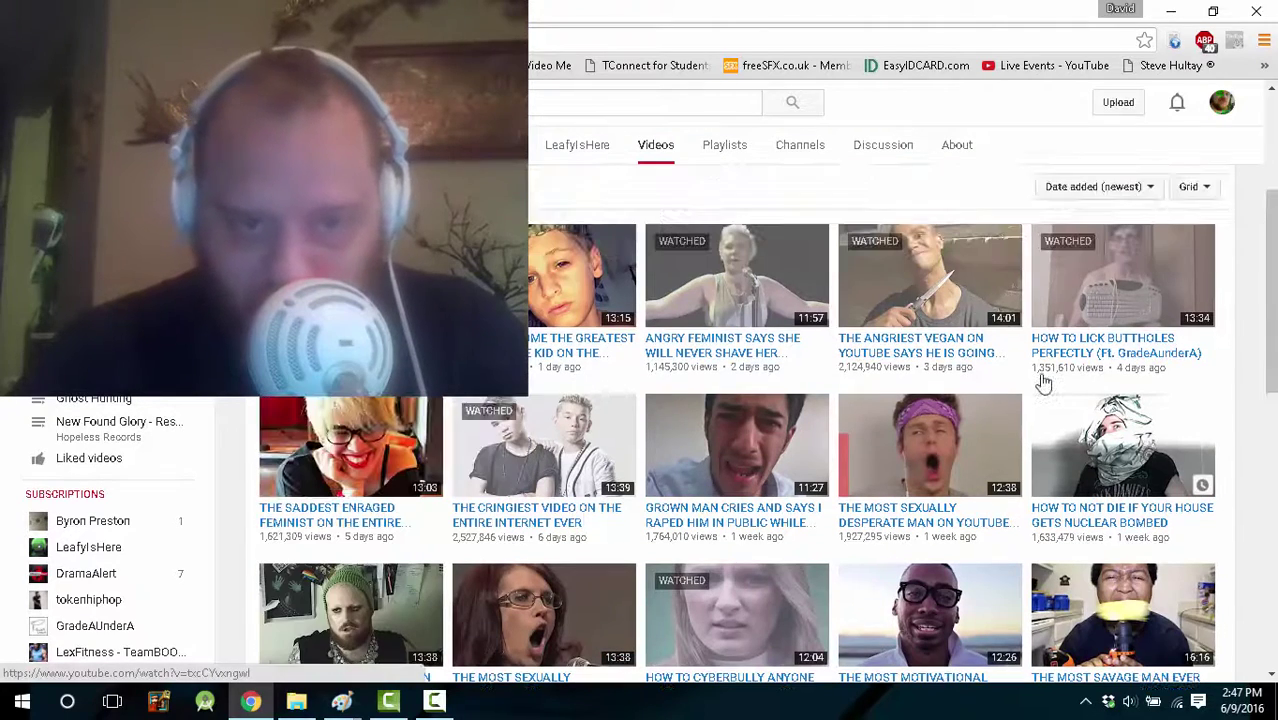
pyautogui.scroll(2, 1042, 375)
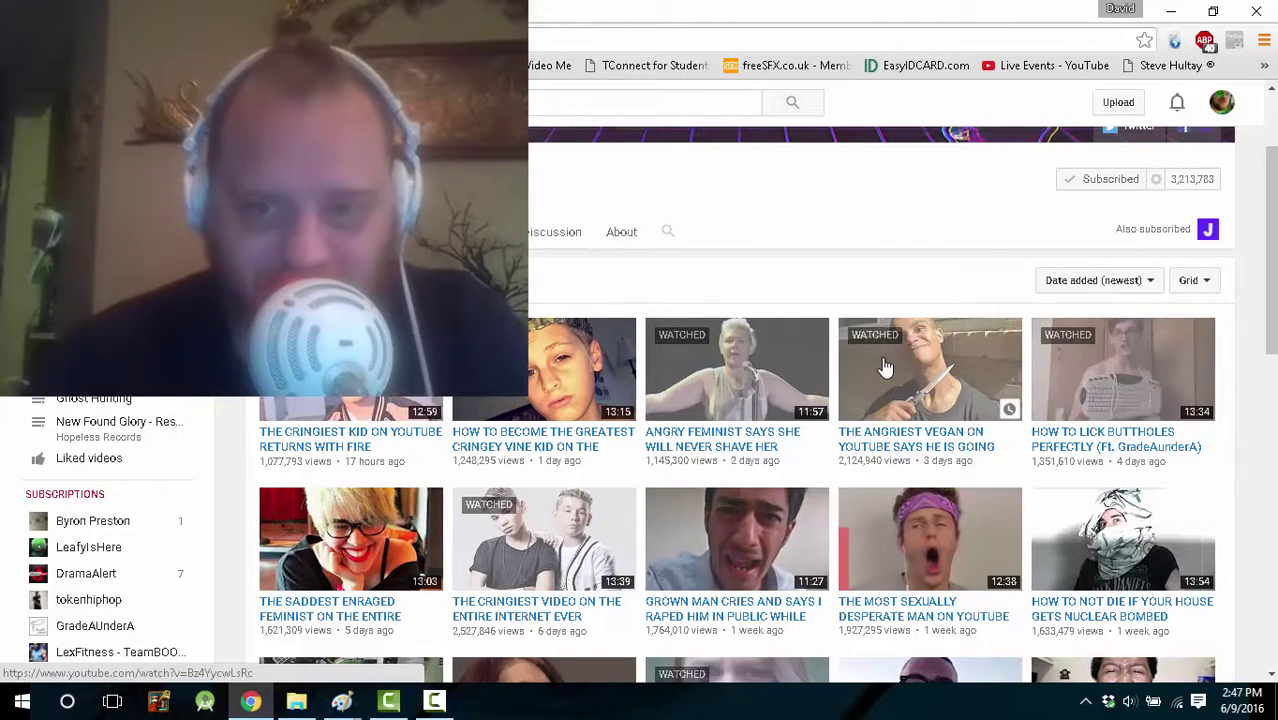
pyautogui.scroll(-3, 740, 450)
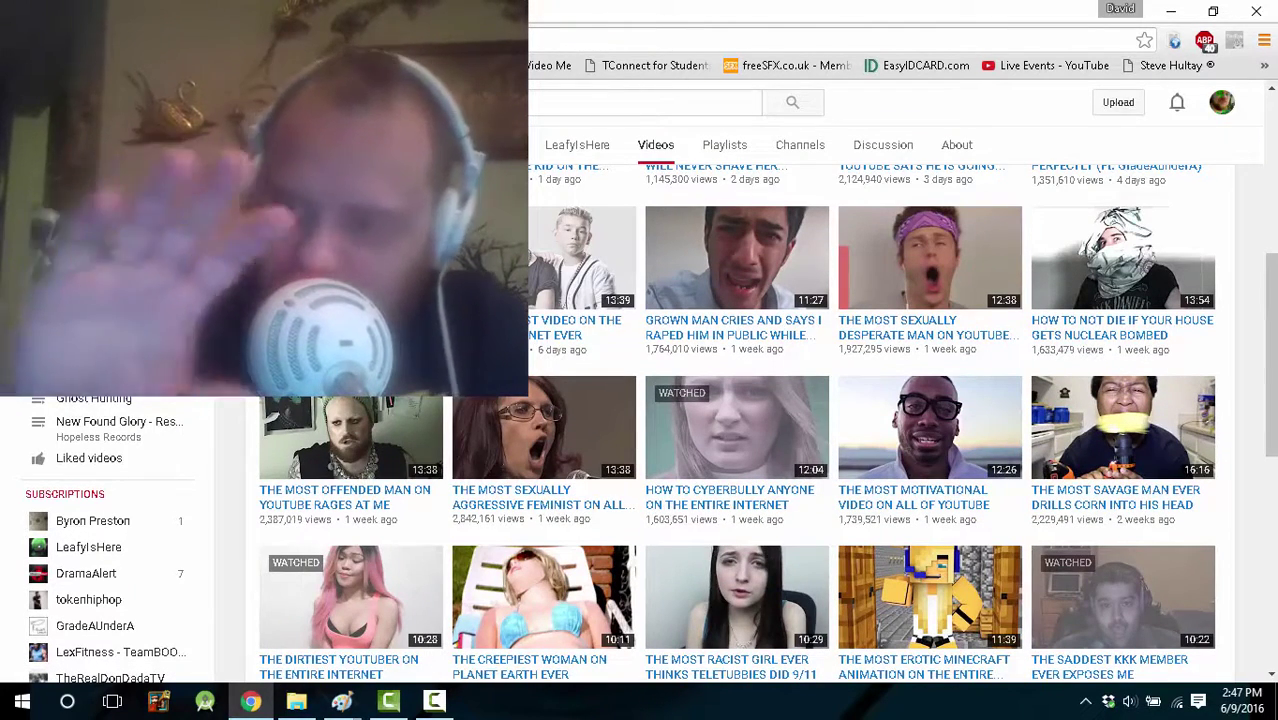
pyautogui.scroll(-3, 1193, 443)
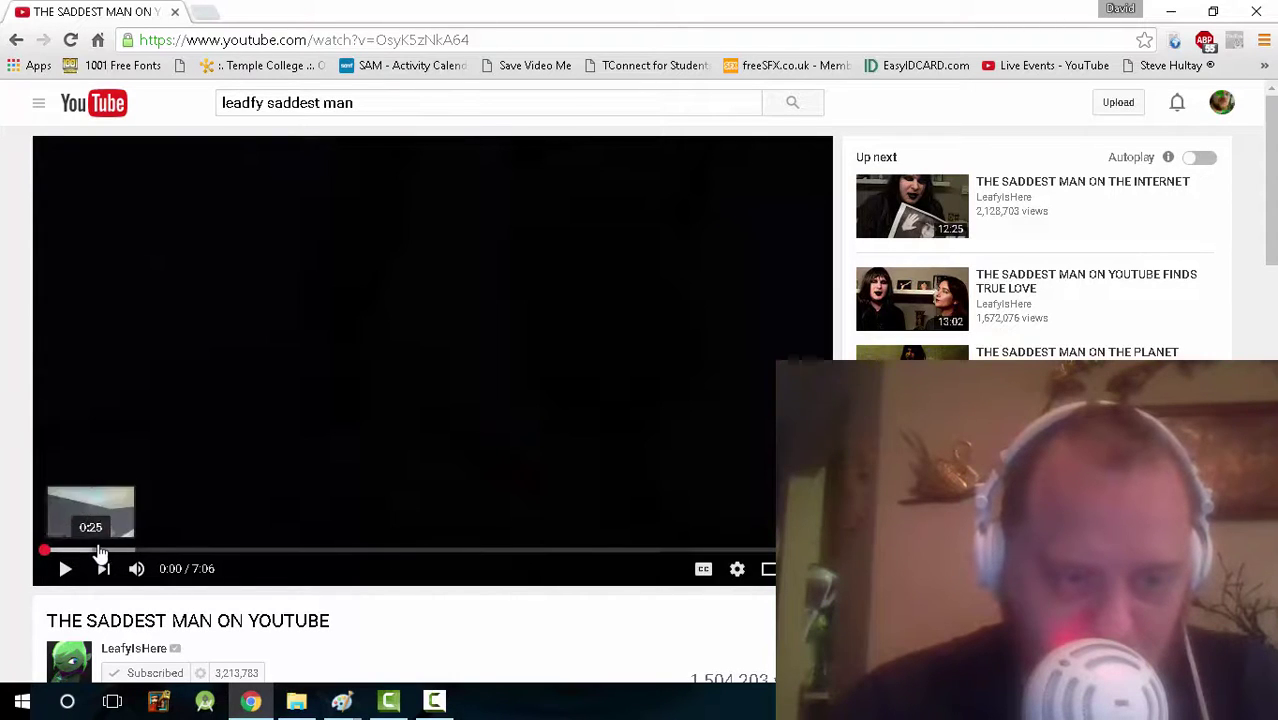
pyautogui.moveTo(105, 550)
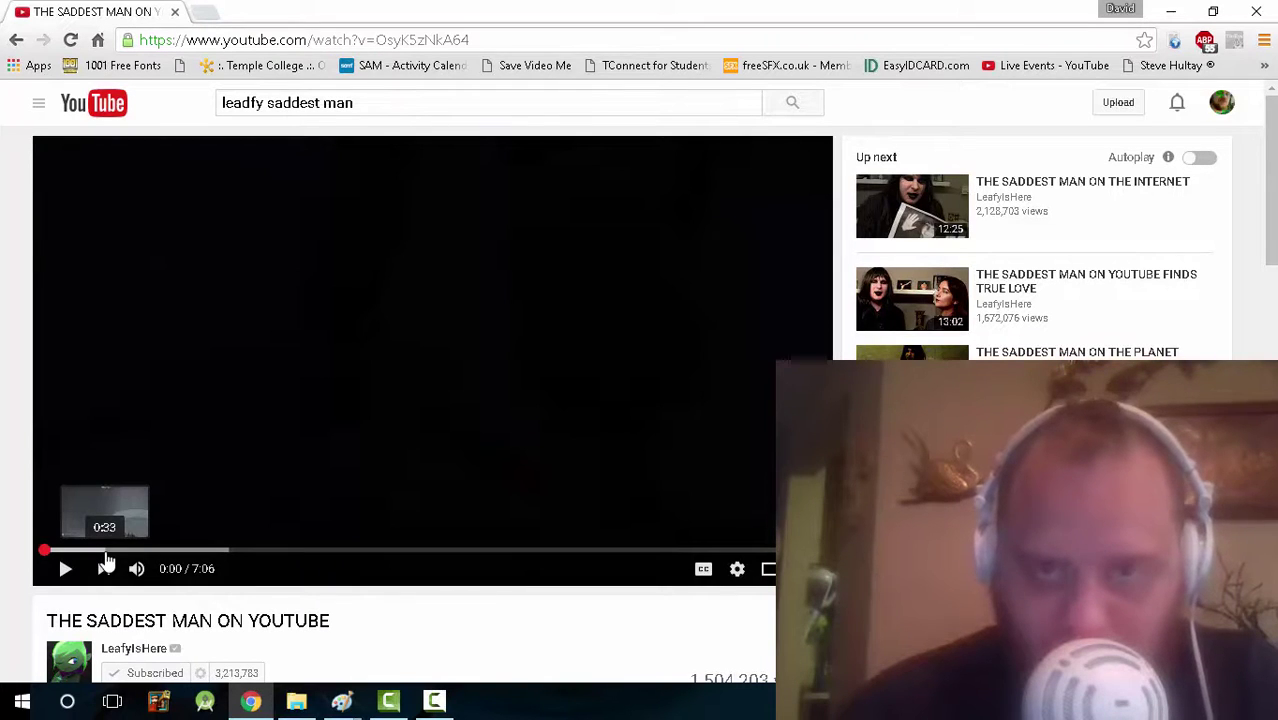
pyautogui.scroll(-5, 343, 411)
pyautogui.scroll(-5, 343, 411)
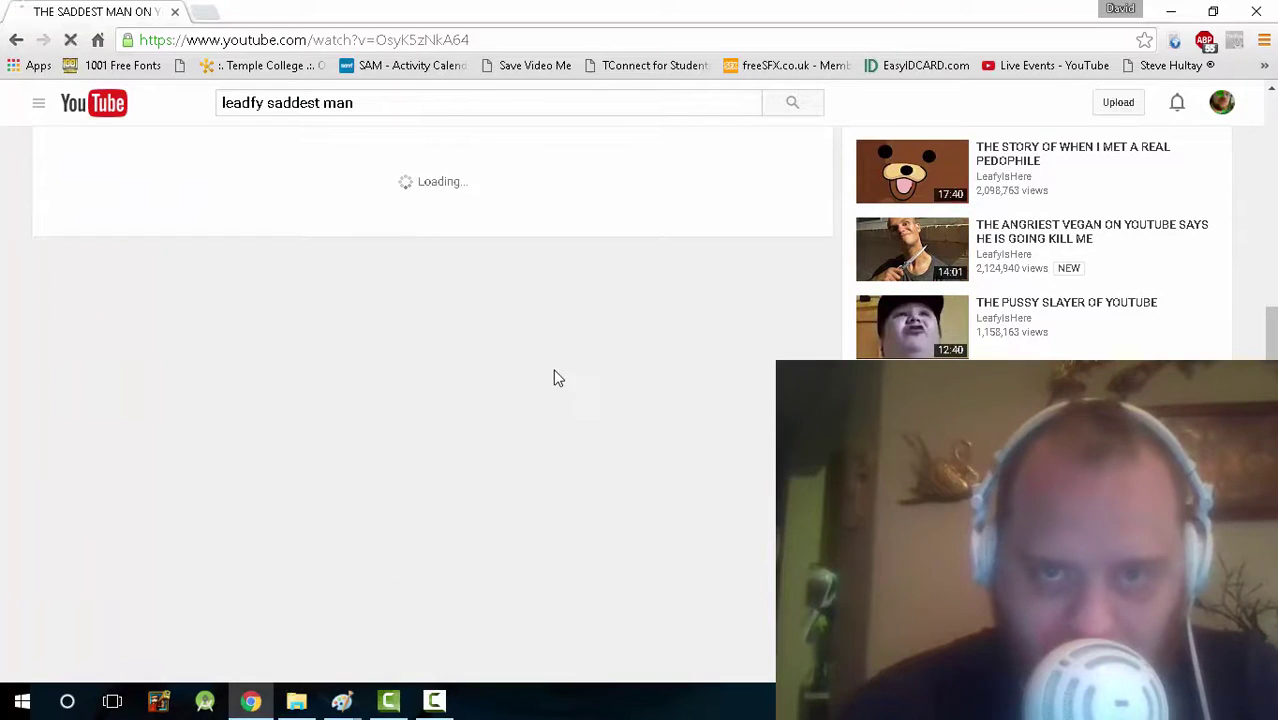
pyautogui.scroll(-5, 280, 320)
pyautogui.scroll(12, 620, 560)
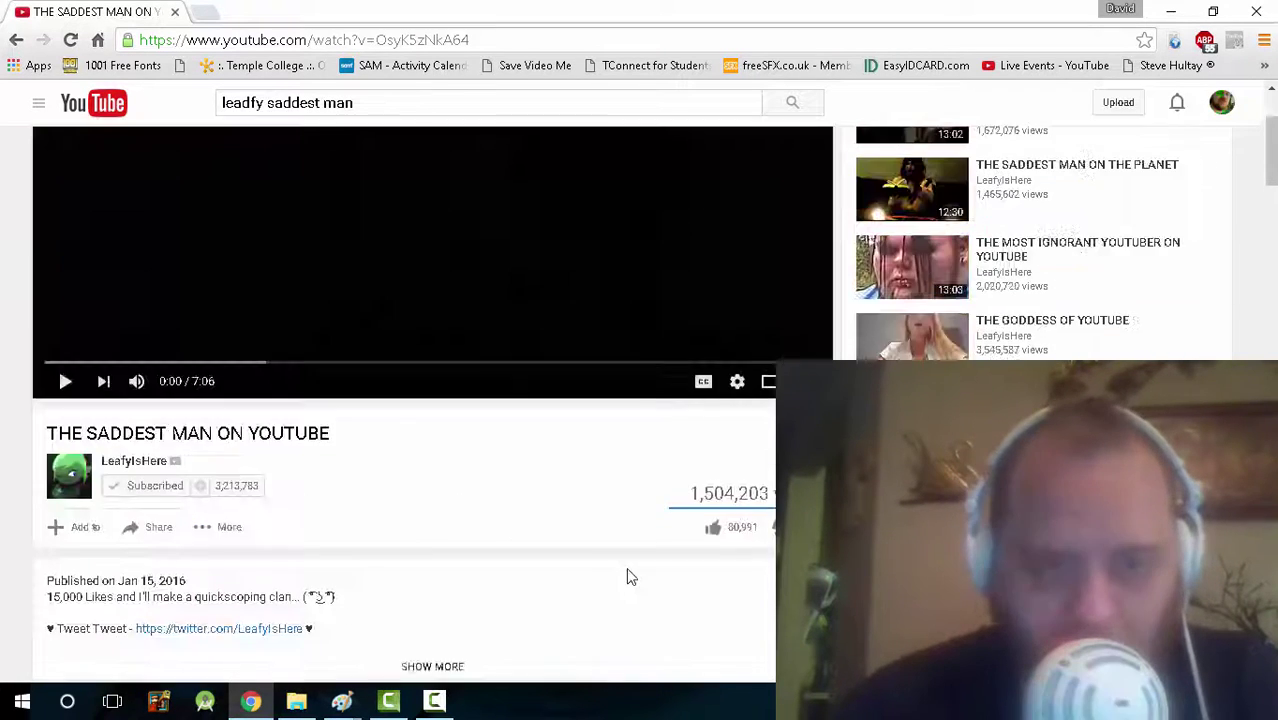
pyautogui.scroll(3, 630, 576)
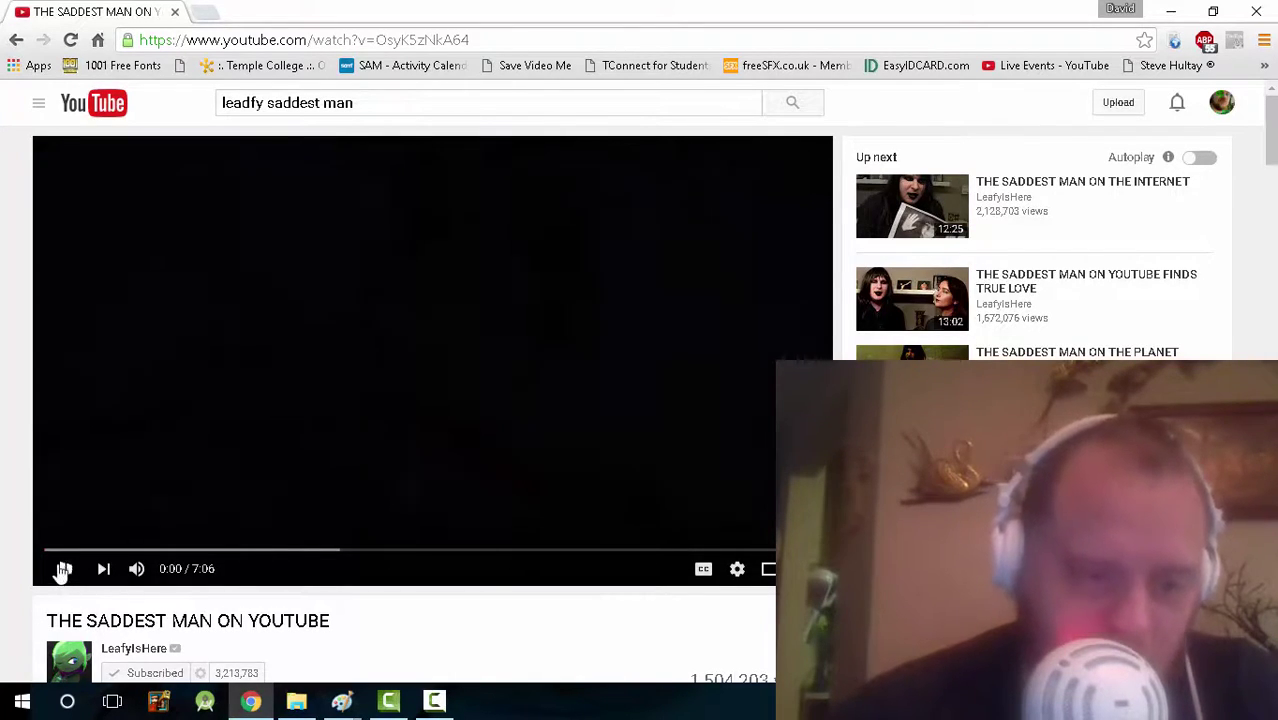
# Step: Play THE SADDEST MAN ON YOUTUBE full screen, pausing it at six seconds
pyautogui.click(63, 569)
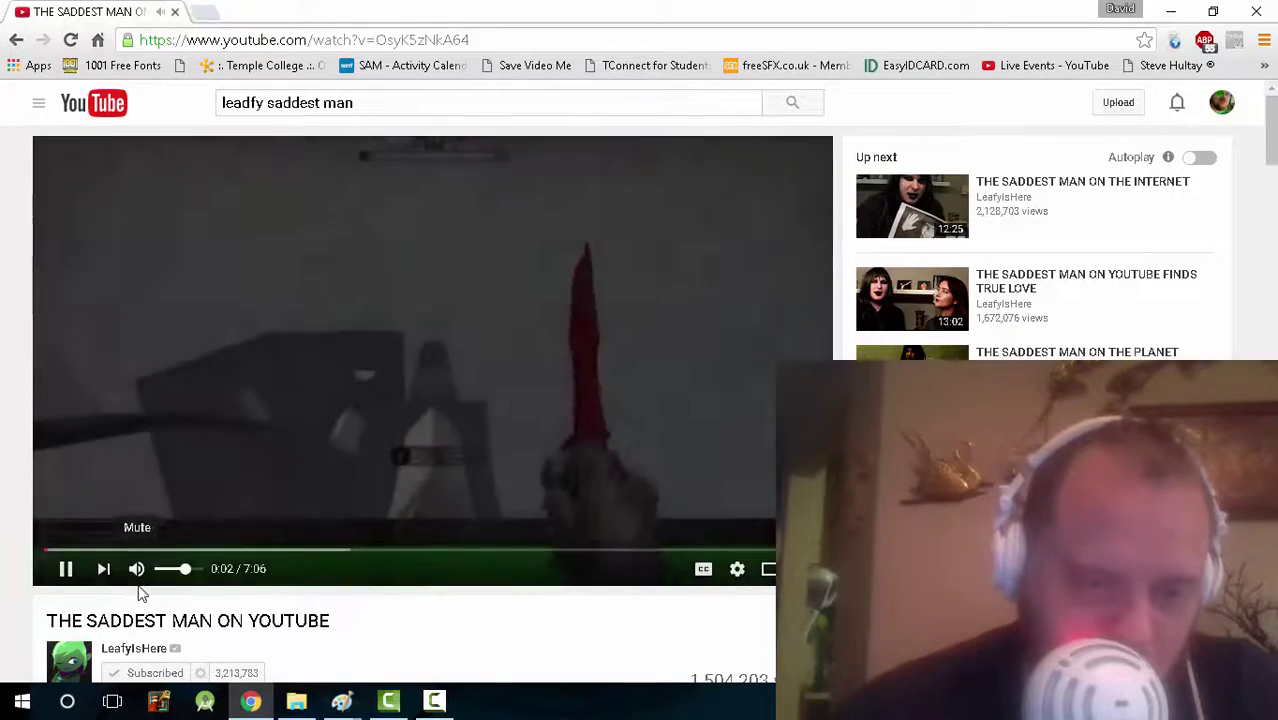
pyautogui.press('F11')
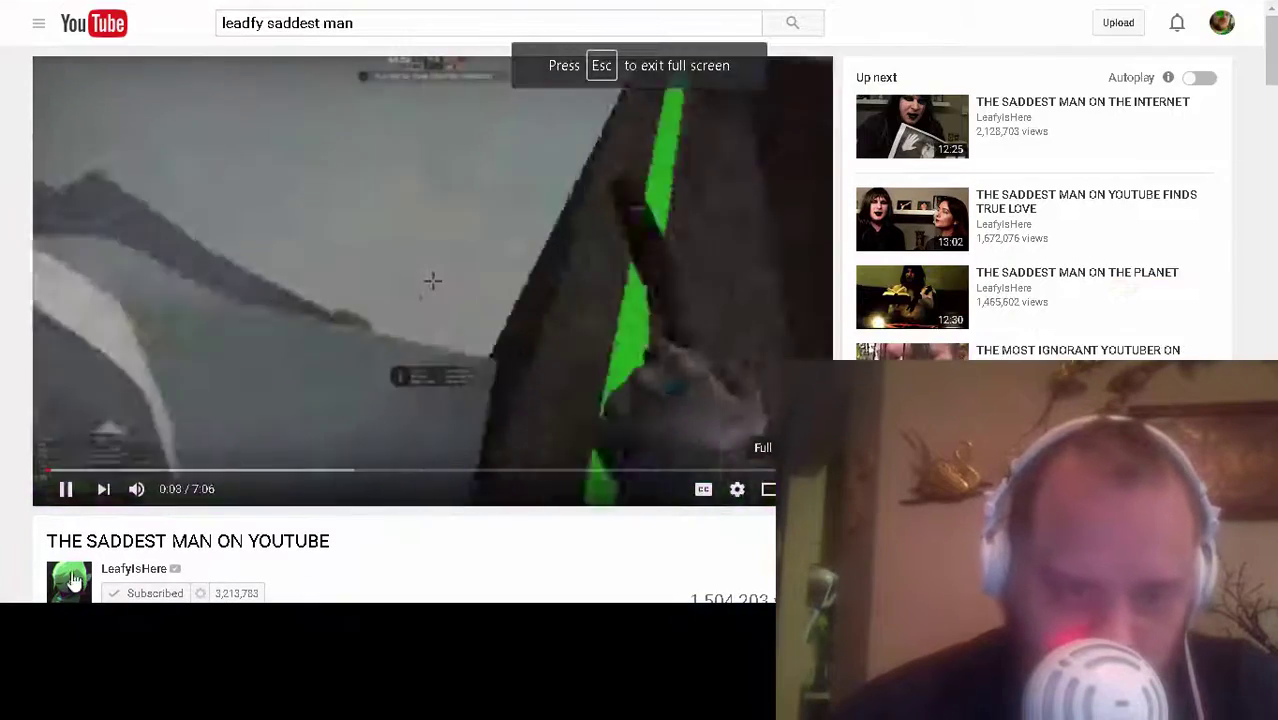
pyautogui.press('space')
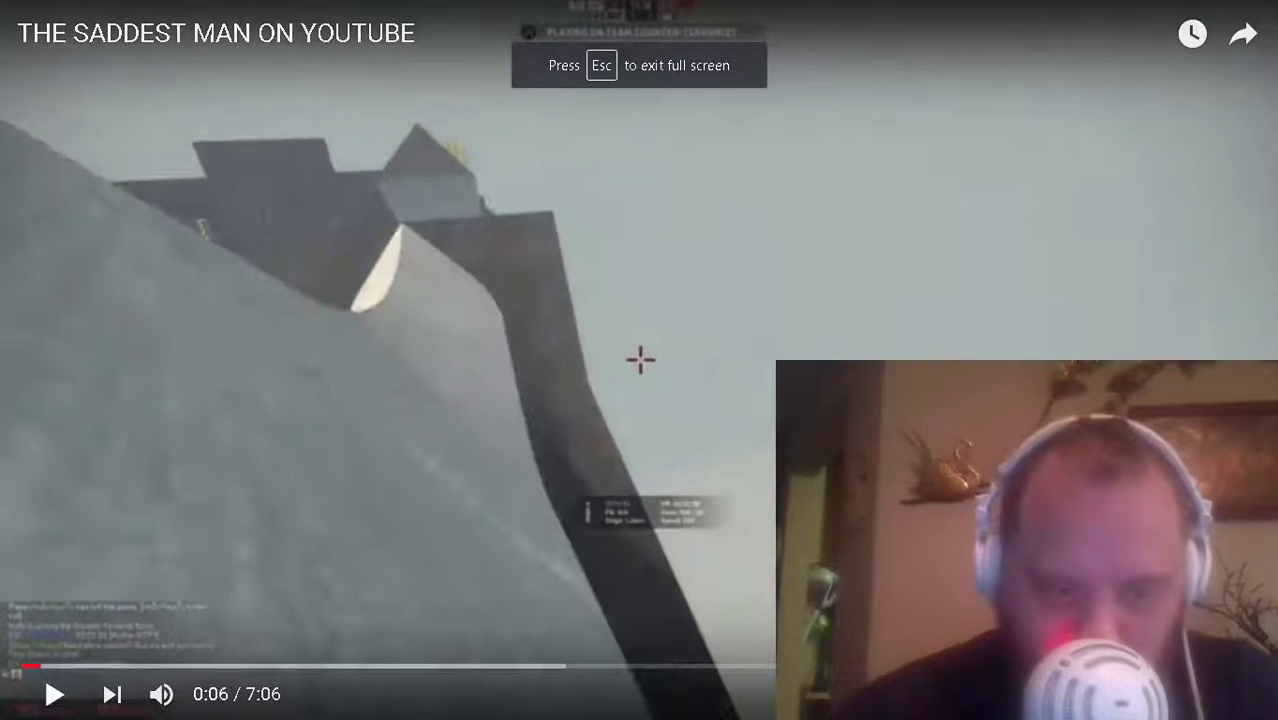
# Step: Skip ahead to about 0:41, 2:22 and 4:14, then pause at 4:38
pyautogui.click(143, 666)
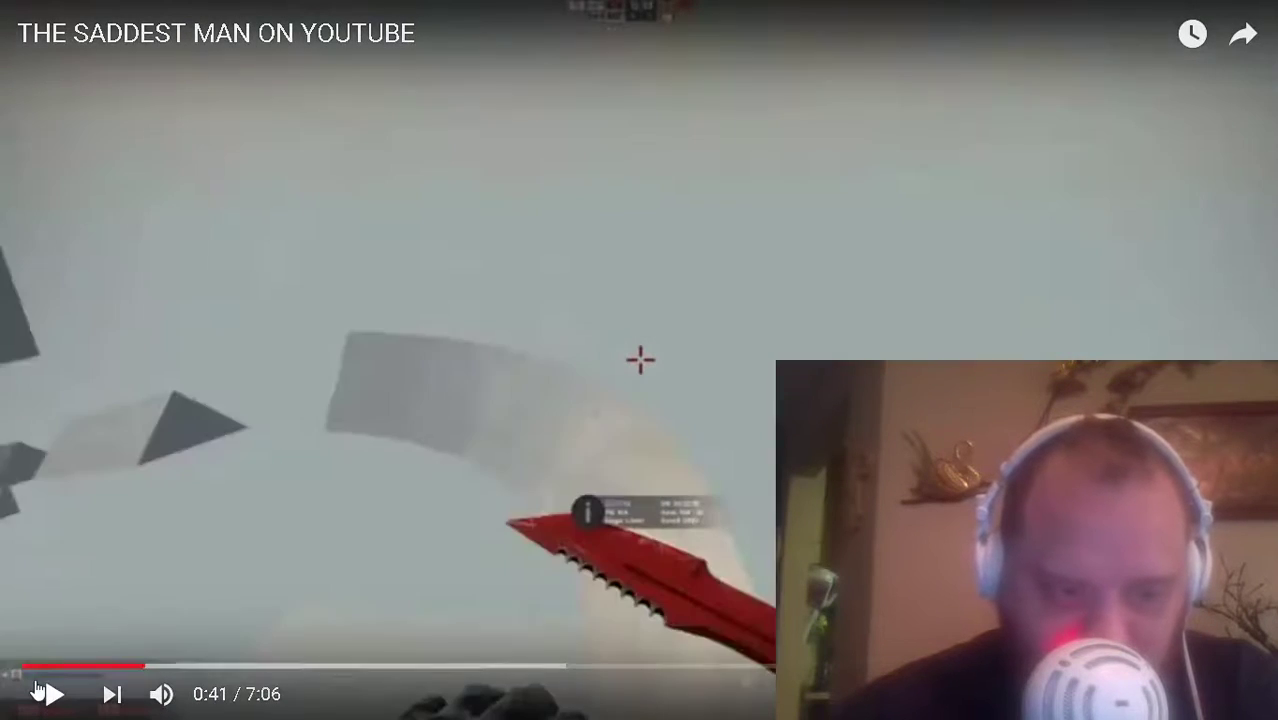
pyautogui.press('space')
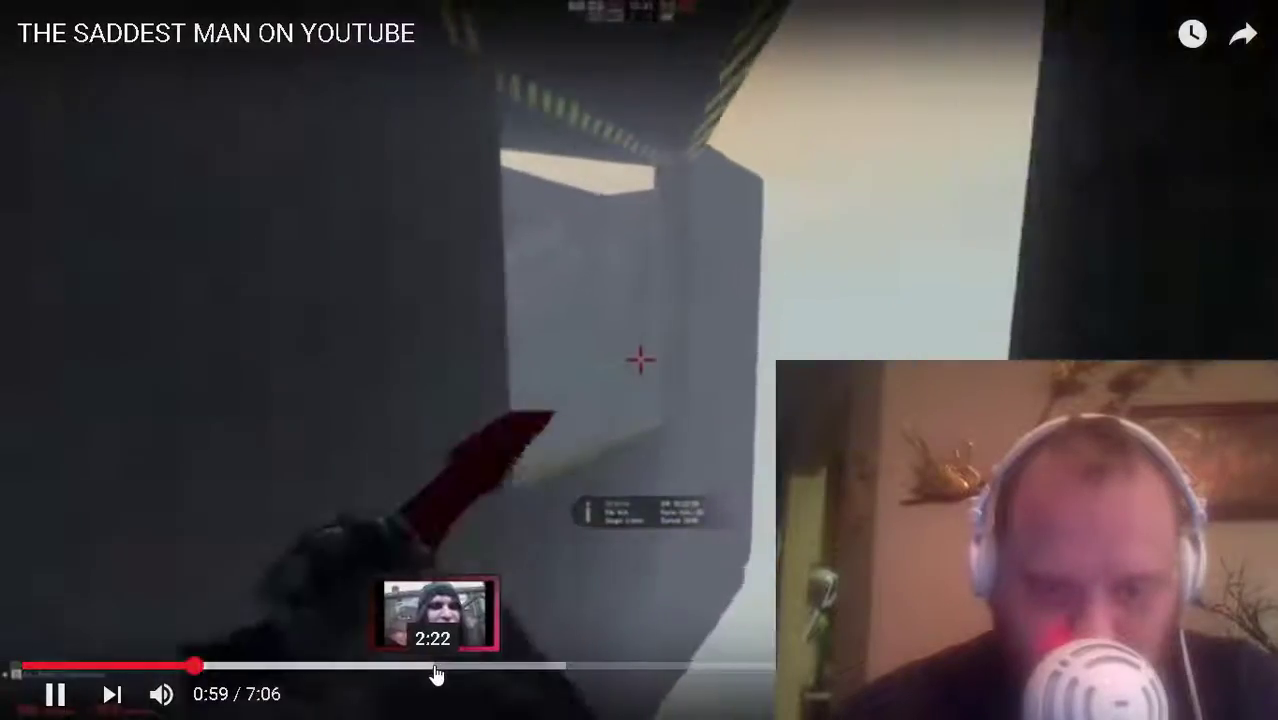
pyautogui.click(435, 666)
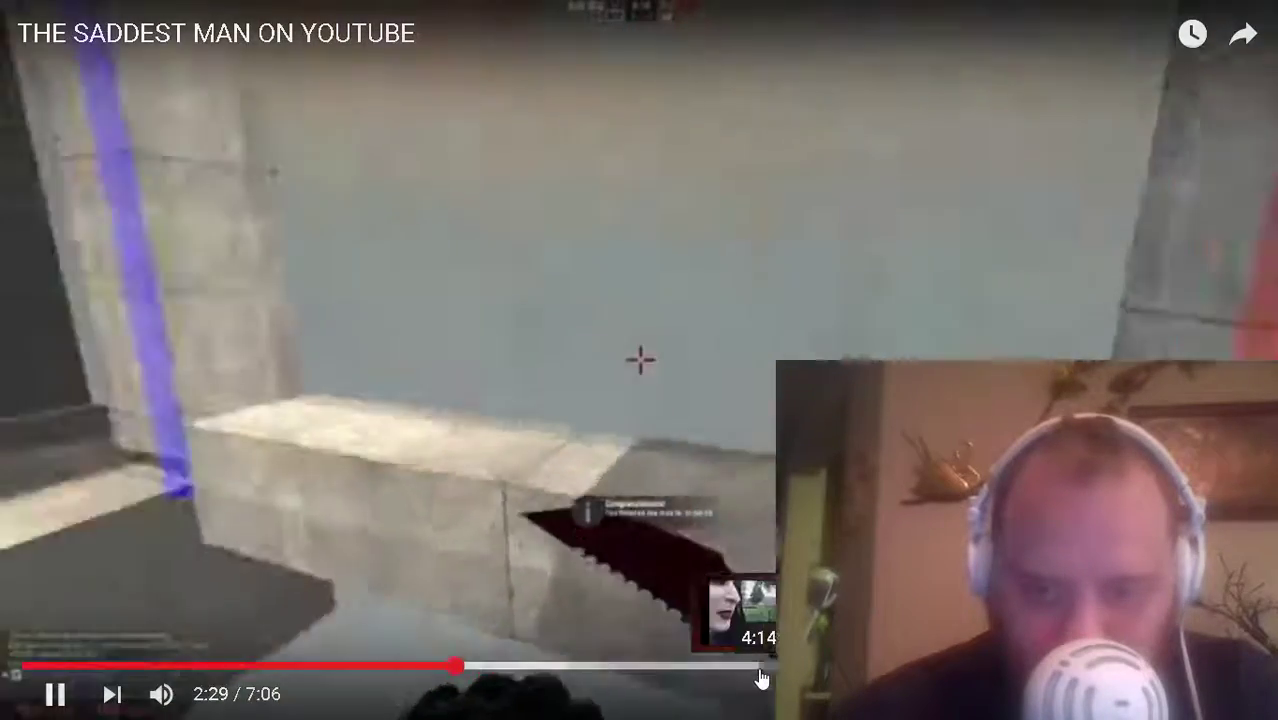
pyautogui.click(762, 666)
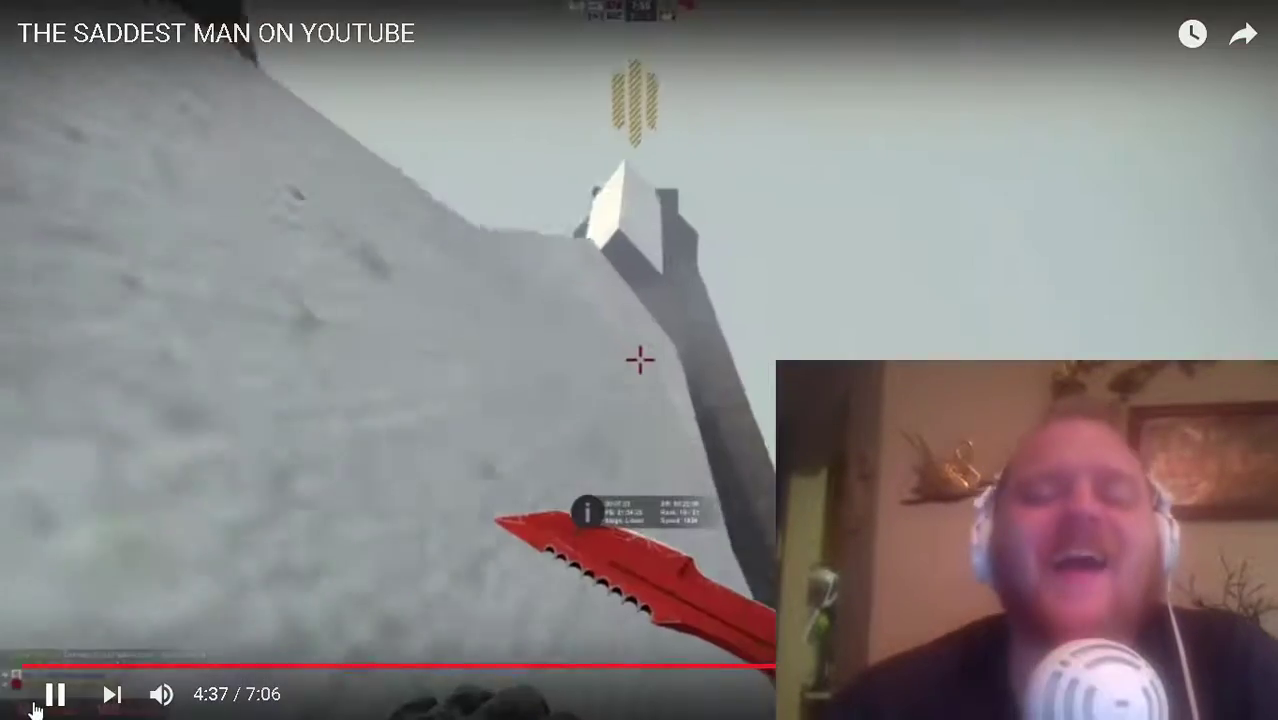
pyautogui.click(40, 700)
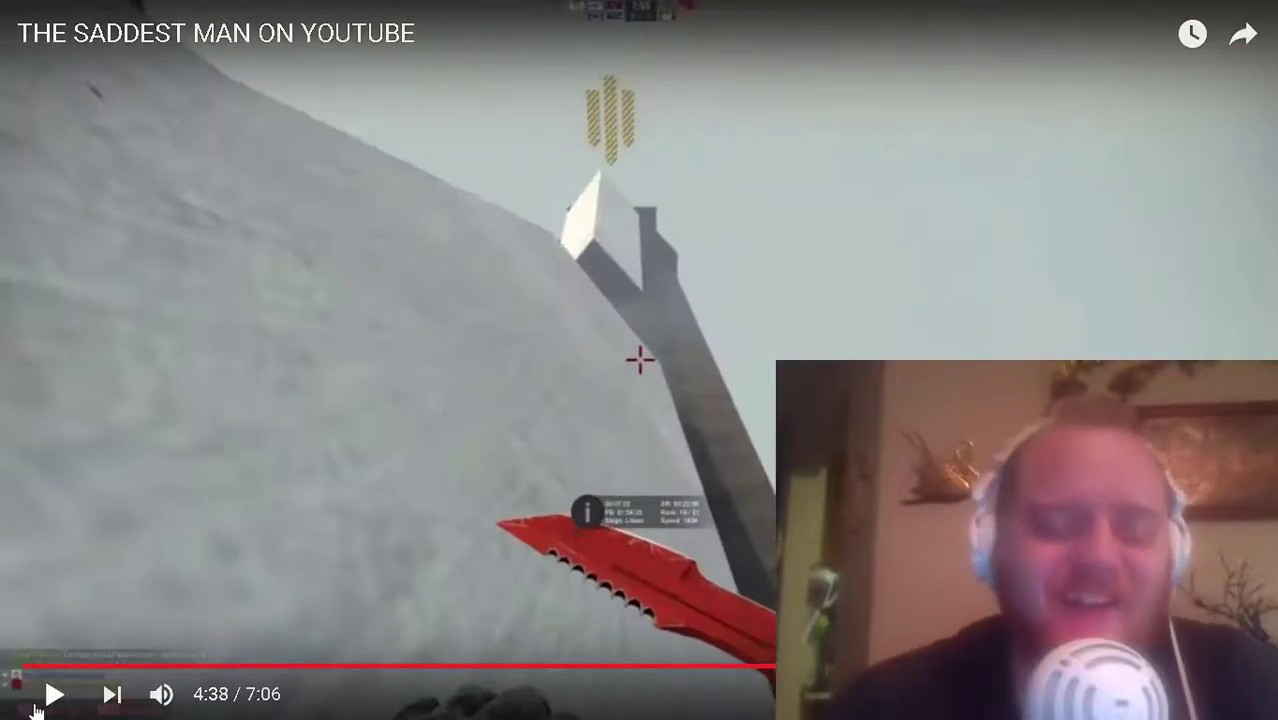
pyautogui.press('Escape')
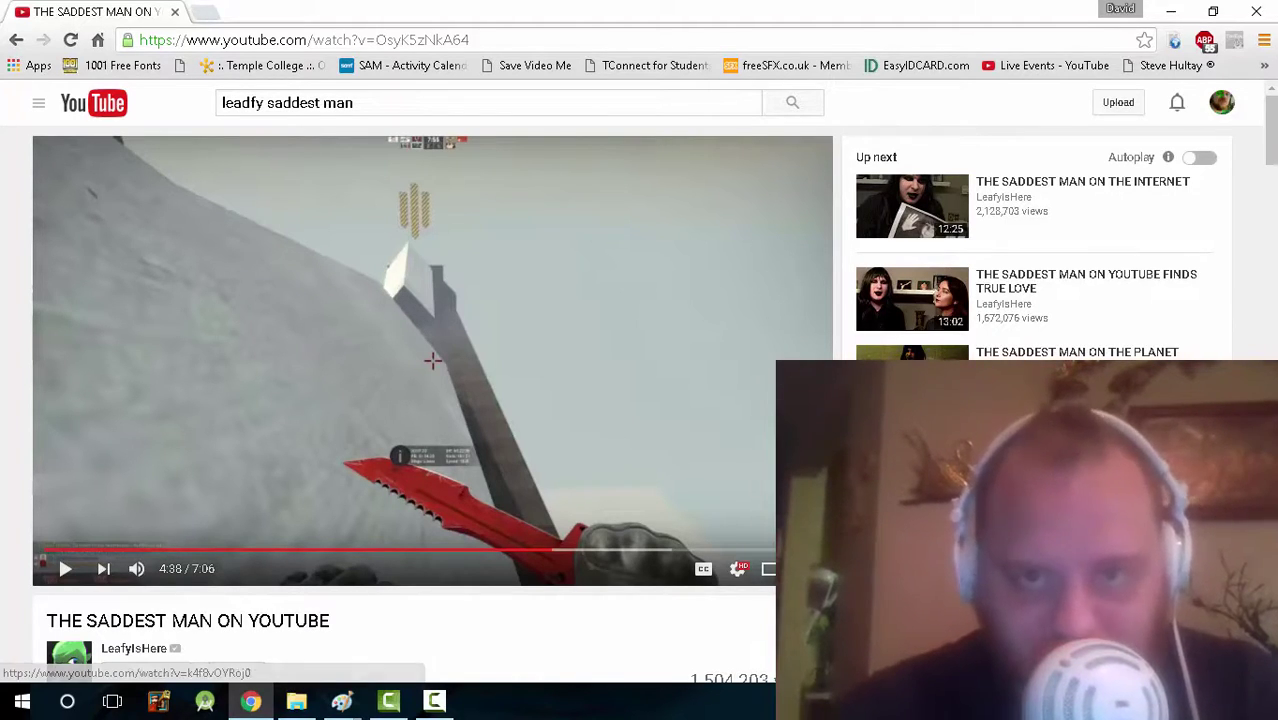
pyautogui.scroll(-2, 433, 360)
# Step: Open THE SADDEST MAN ON THE PLANET from the recommended videos sidebar
pyautogui.click(912, 335)
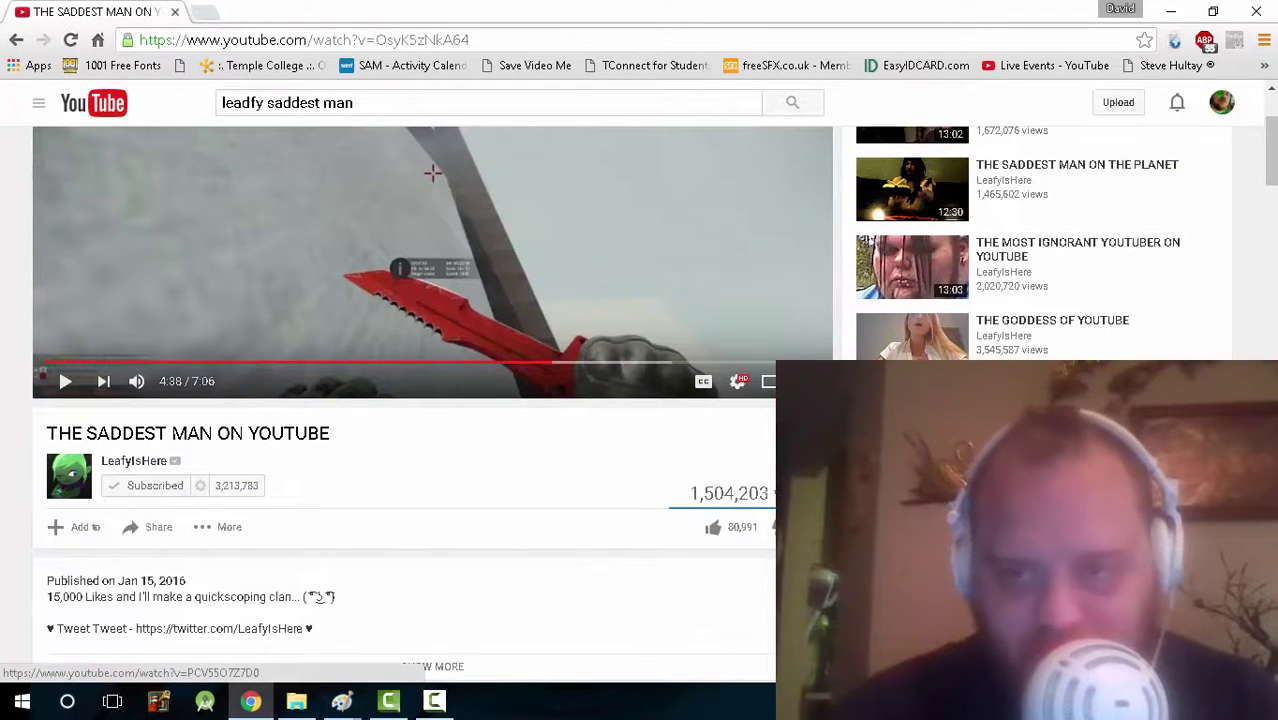
pyautogui.scroll(2, 433, 360)
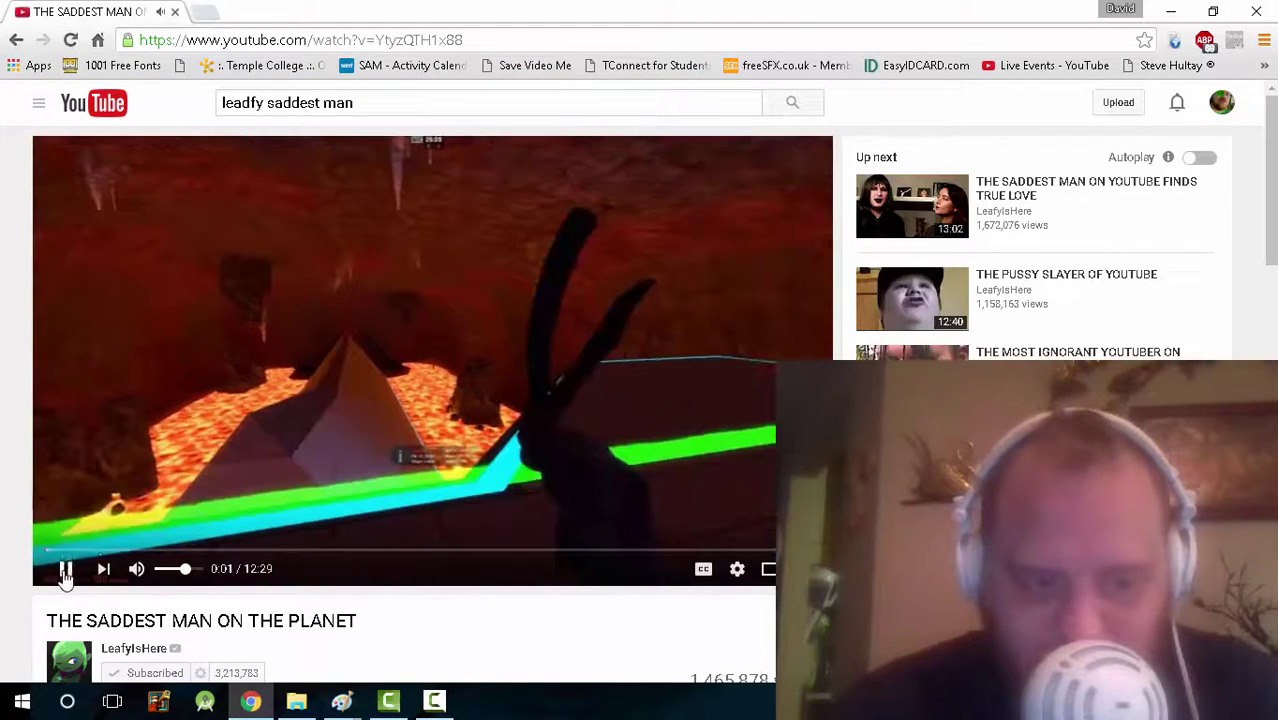
# Step: Jump to 2:38 and play muted, skip to about 2:56, then pause at 7:40
pyautogui.click(66, 568)
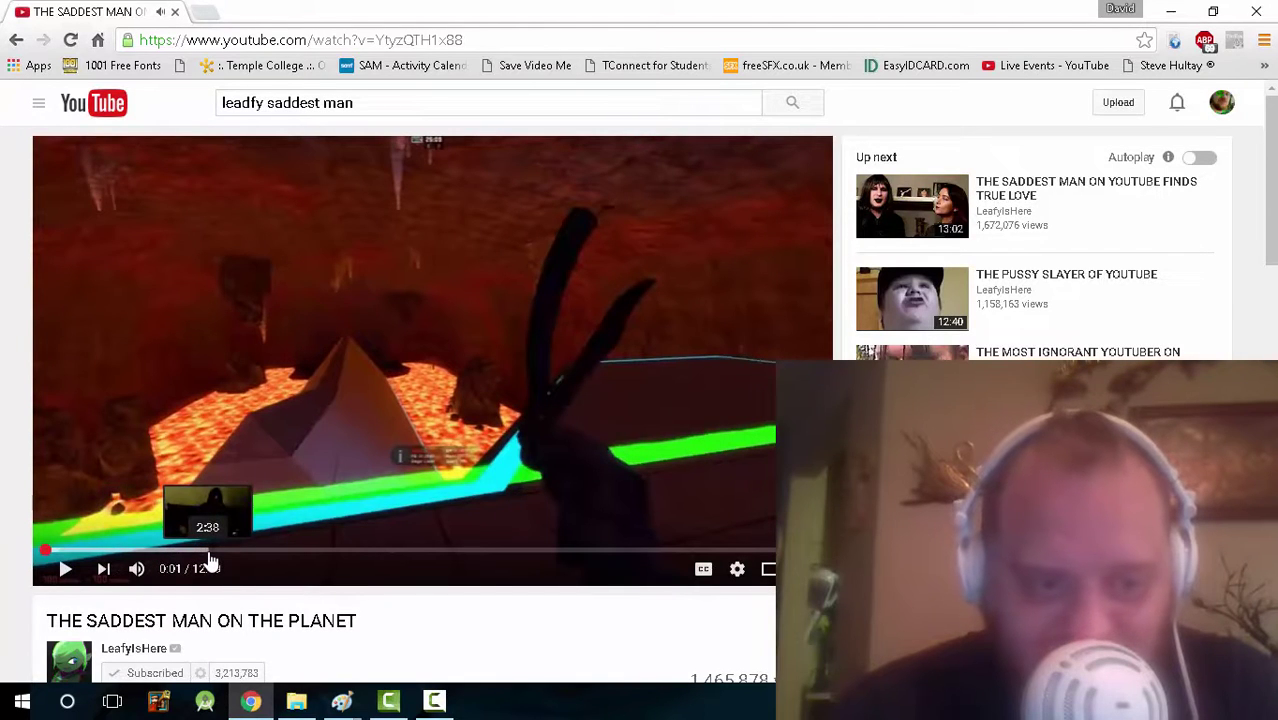
pyautogui.click(209, 550)
pyautogui.click(66, 568)
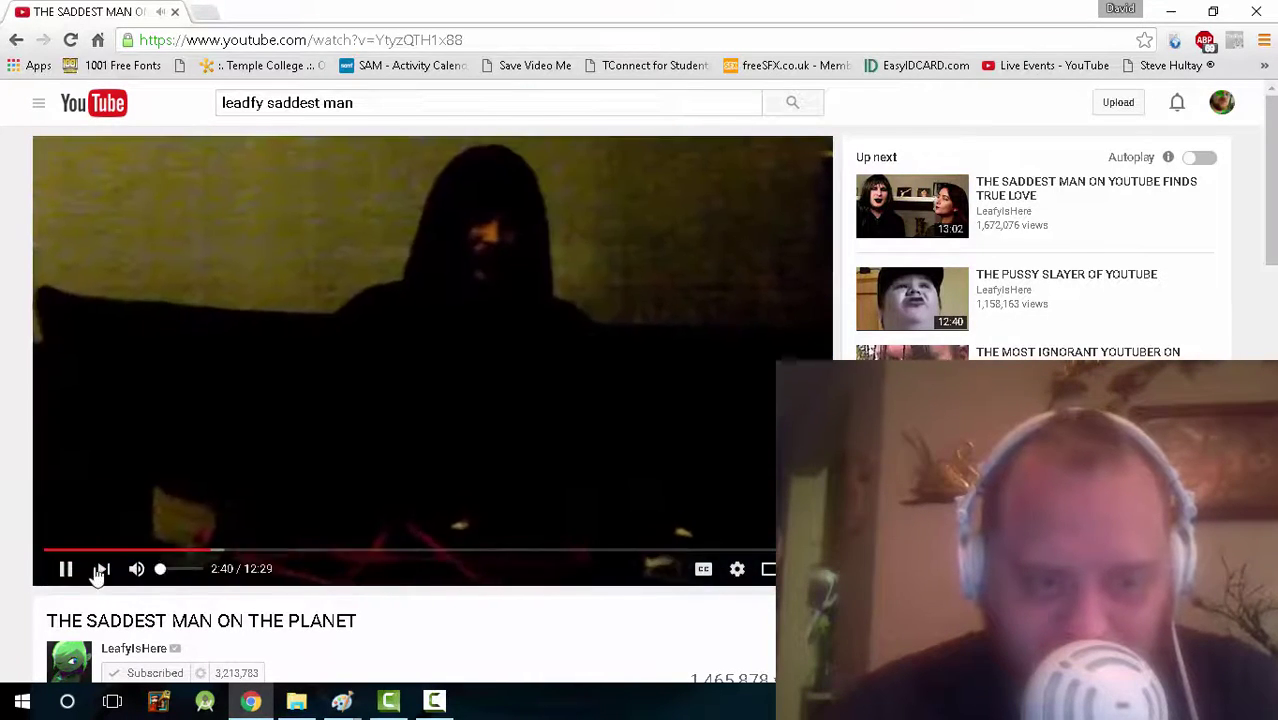
pyautogui.click(137, 568)
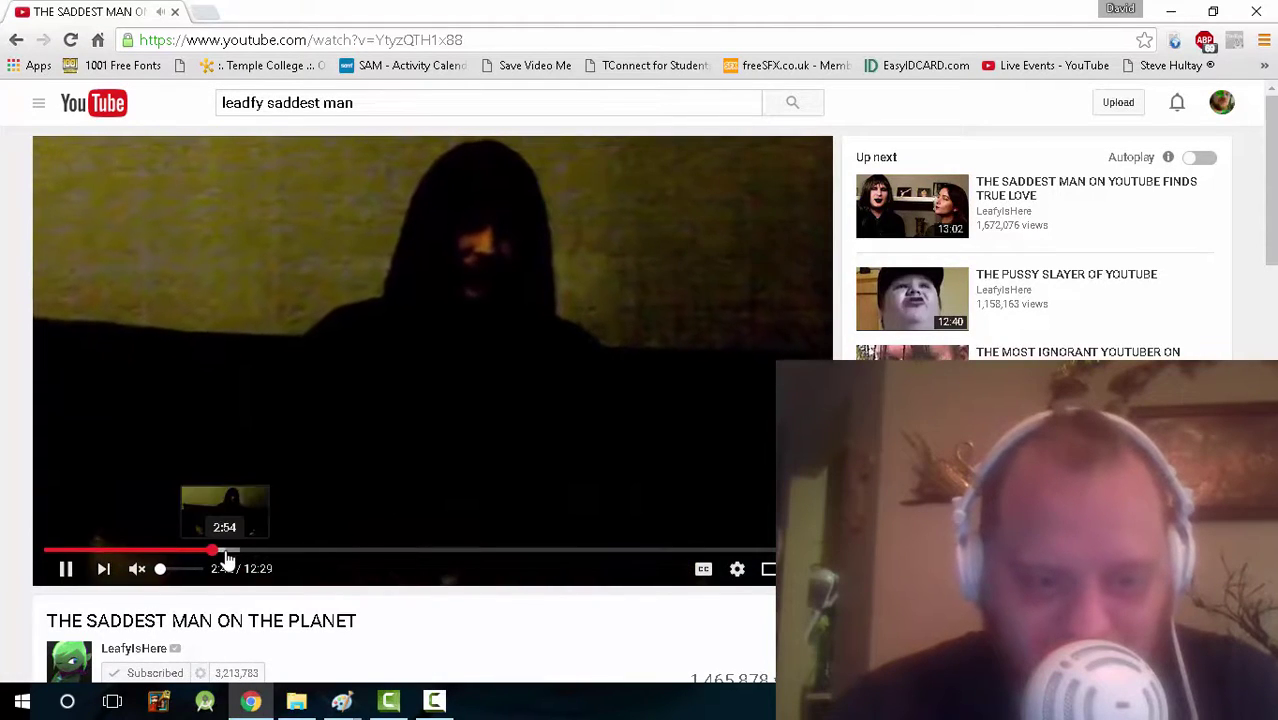
pyautogui.click(232, 551)
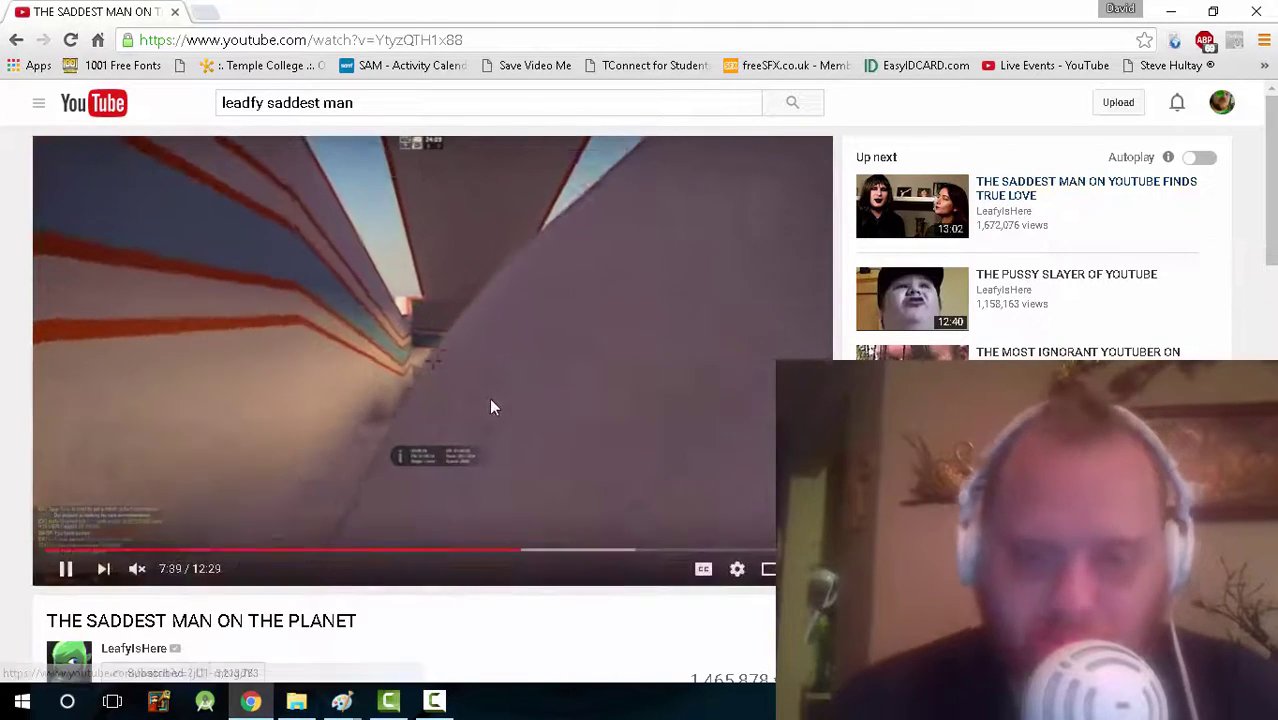
pyautogui.click(489, 397)
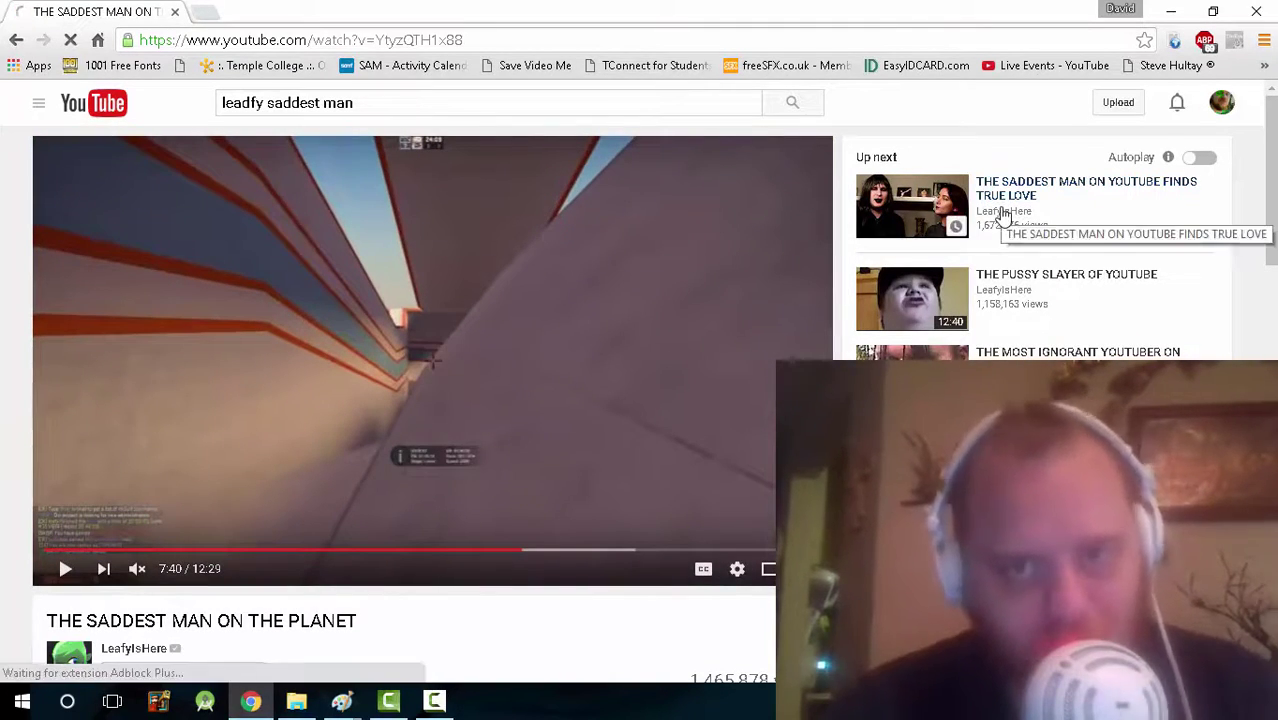
pyautogui.moveTo(1034, 206)
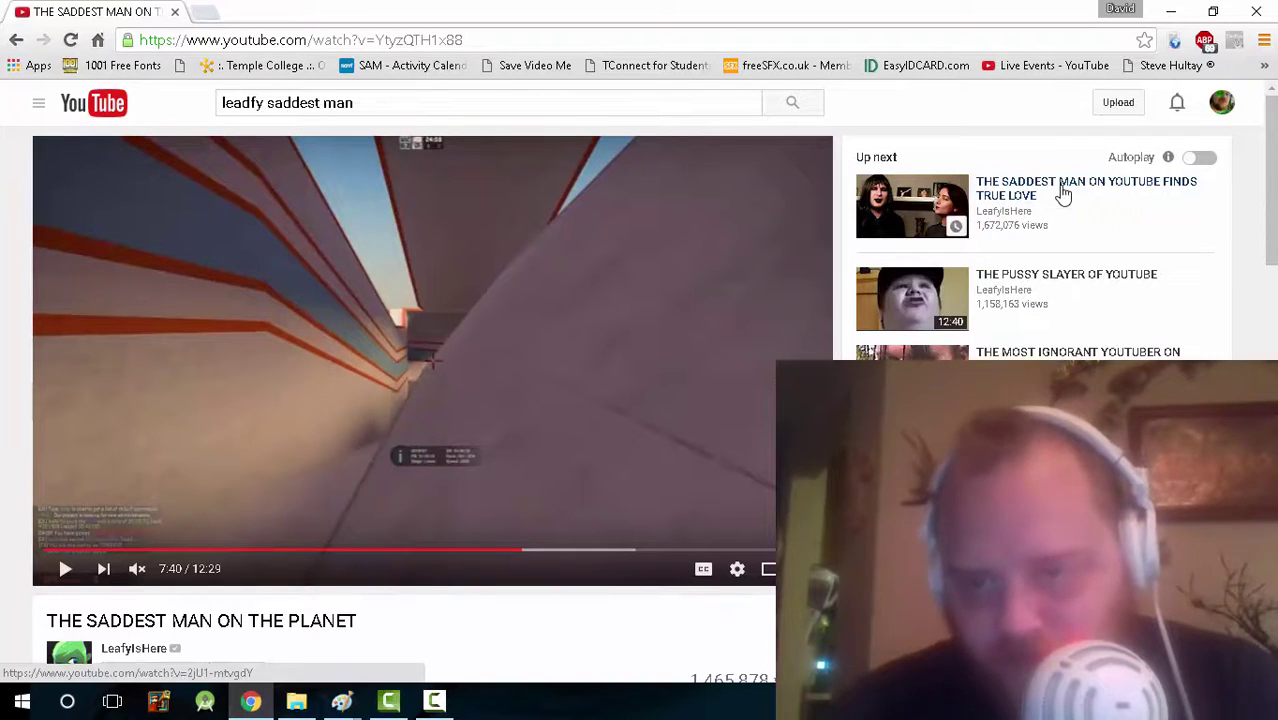
# Step: Open THE SADDEST MAN ON YOUTUBE FINDS TRUE LOVE and resume it unmuted from 7:41
pyautogui.click(1063, 188)
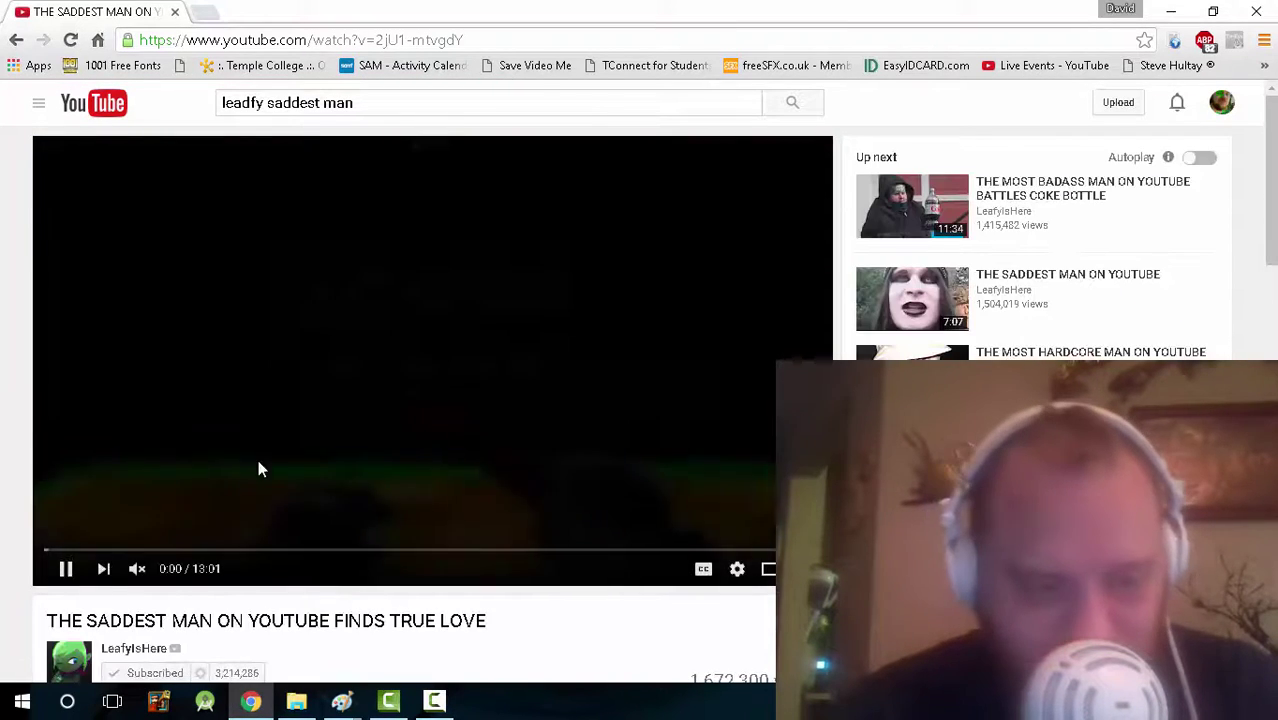
pyautogui.click(66, 568)
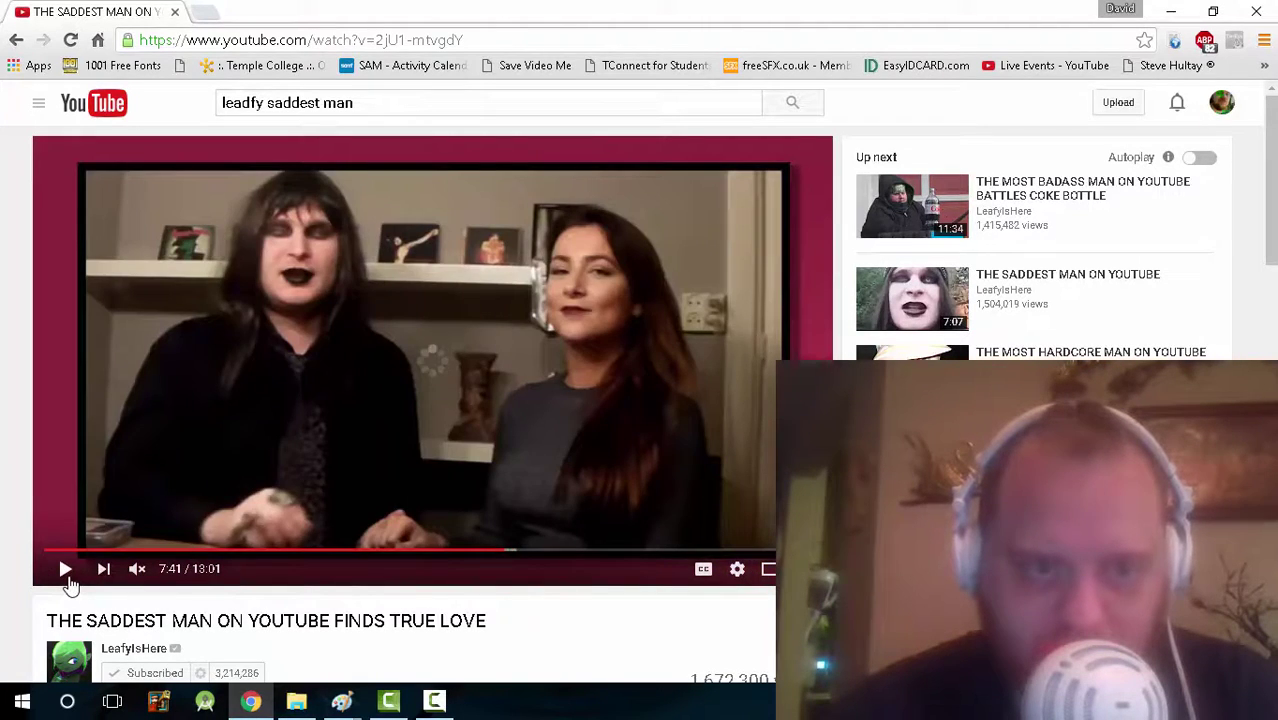
pyautogui.click(66, 569)
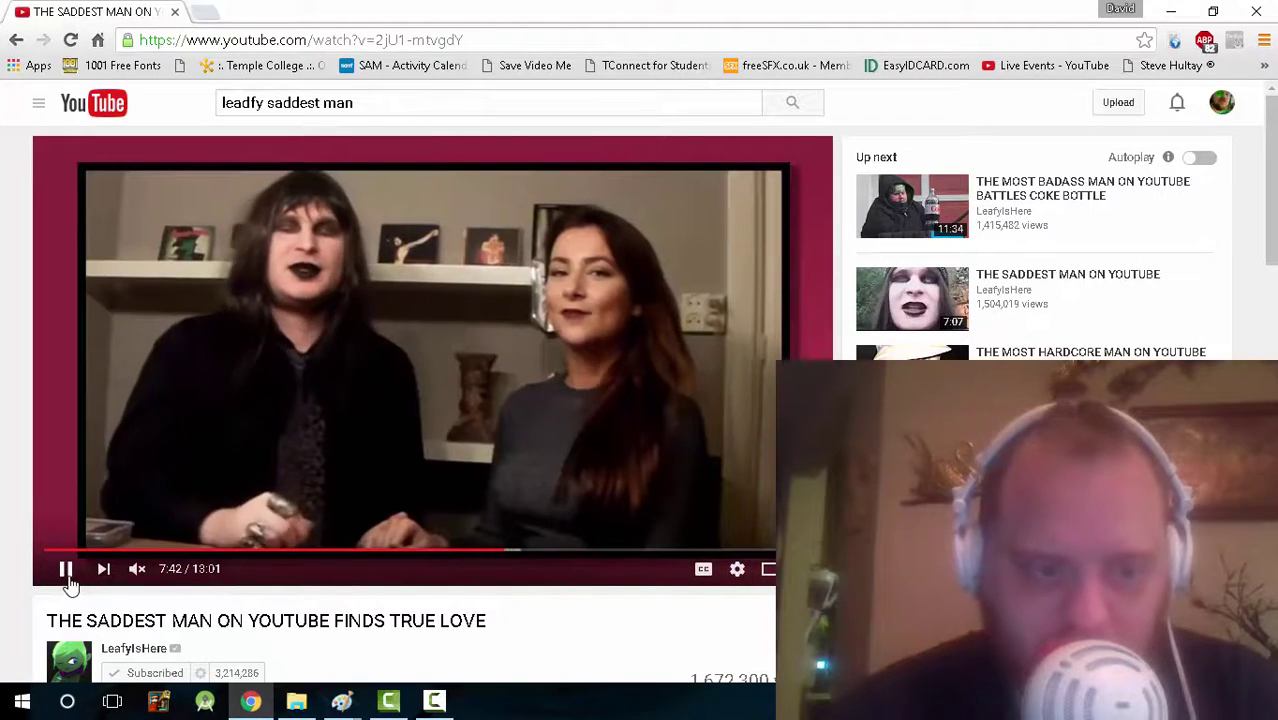
pyautogui.click(137, 569)
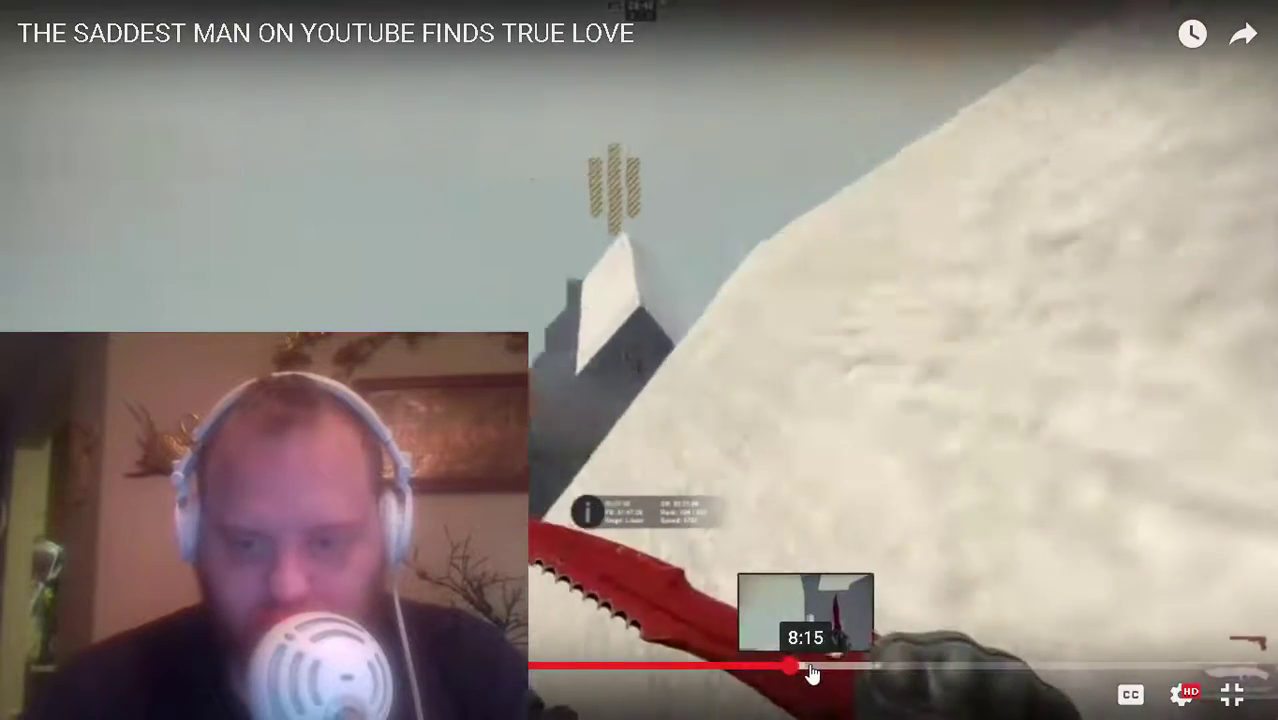
# Step: Jump to a later point on the full-screen progress bar of the True Love video
pyautogui.click(812, 668)
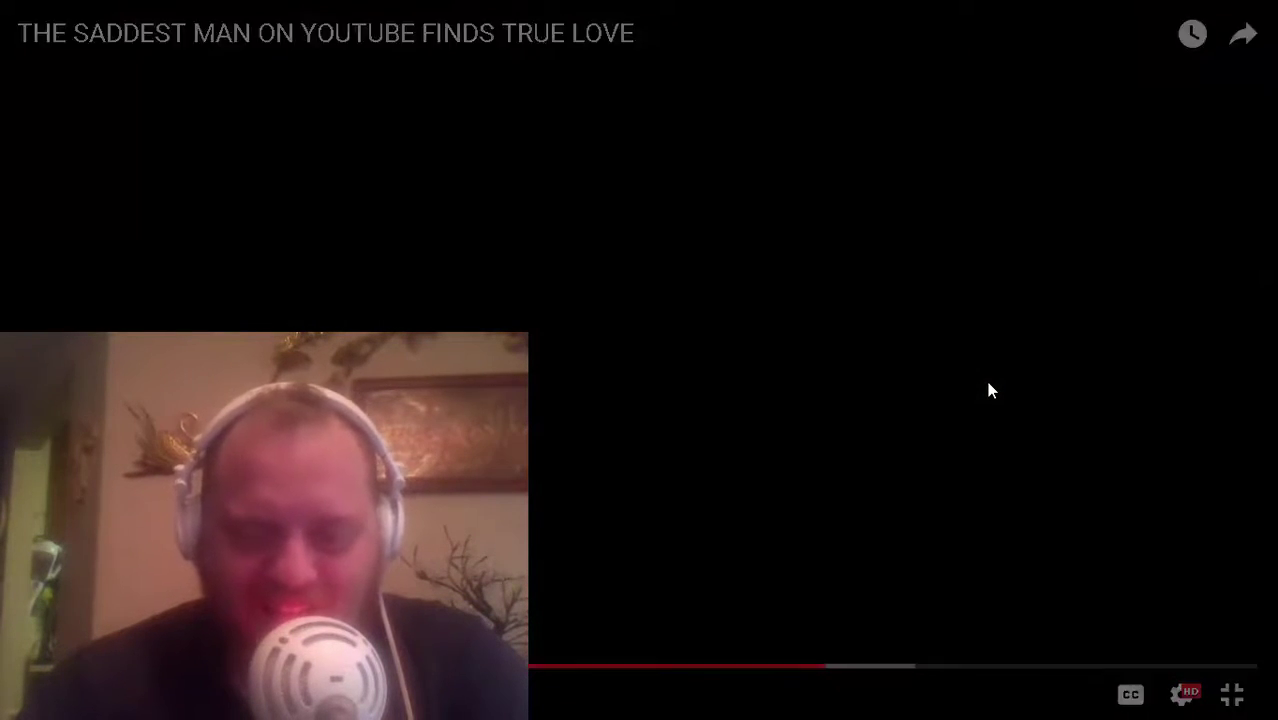
# Step: Leave full-screen playback and minimise the browser window
pyautogui.doubleClick(986, 381)
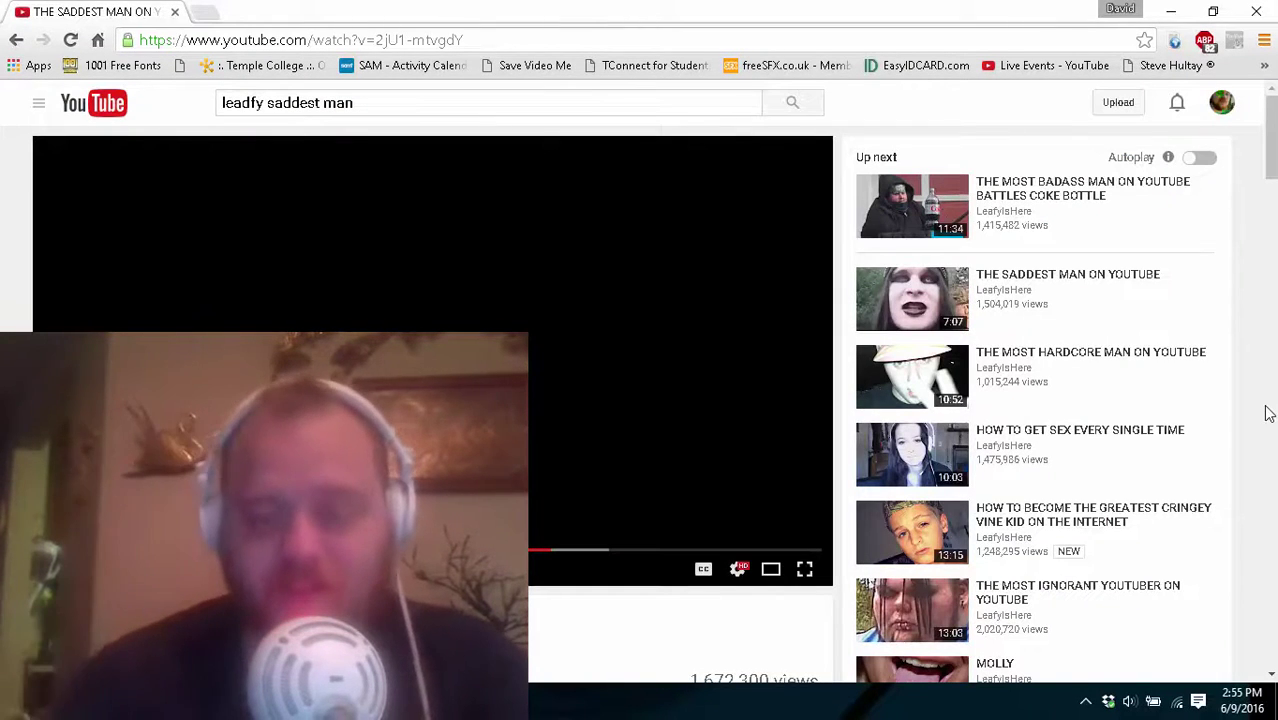
pyautogui.click(1172, 8)
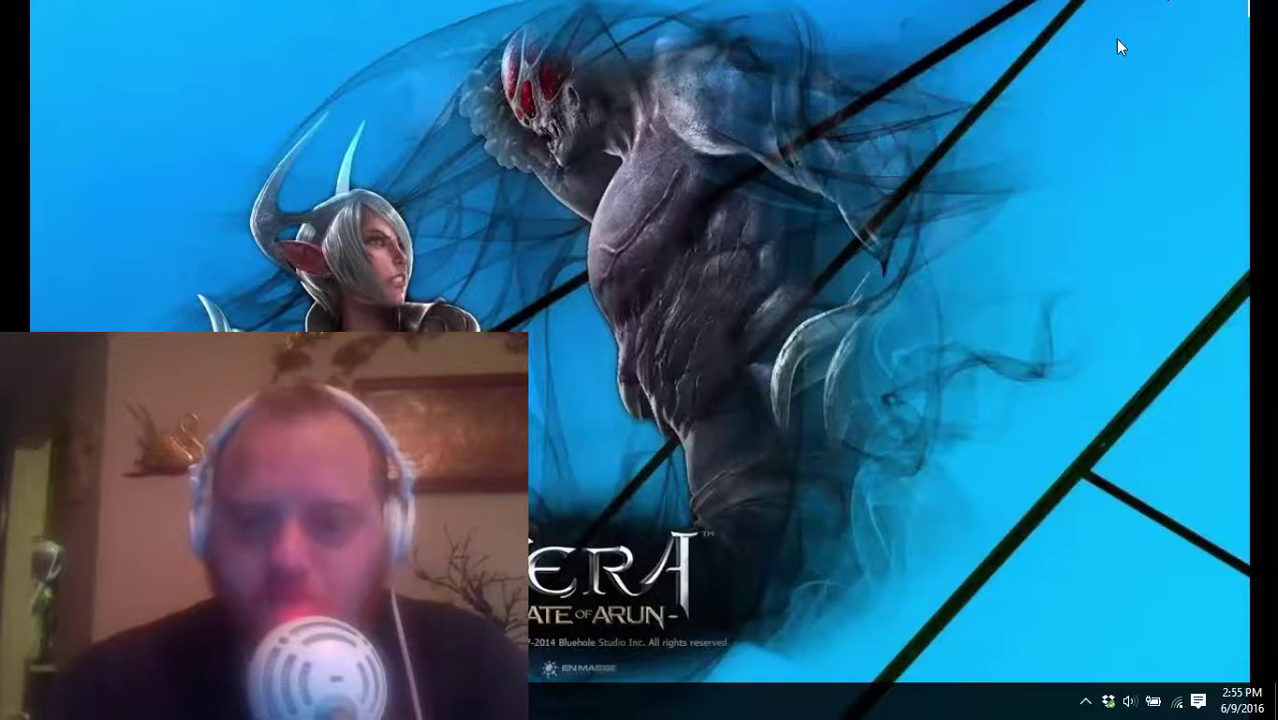